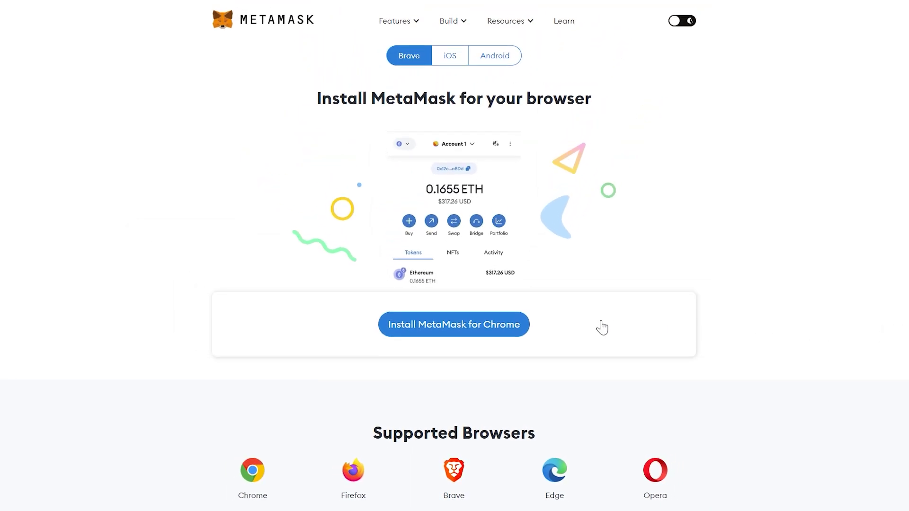
Install the MetaMask extension in Brave from its Chrome Web Store page, approving the permissions
{"action": "left_click", "coordinate": [495, 327]}
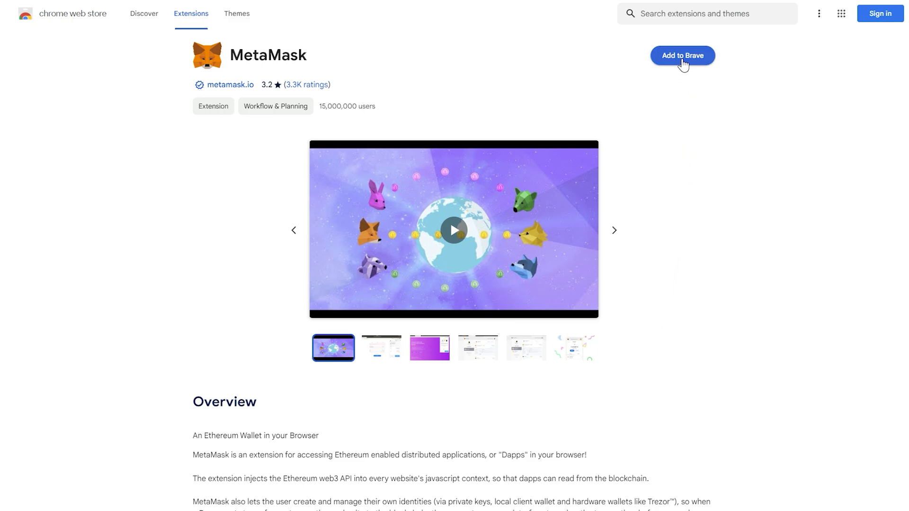
{"action": "left_click", "coordinate": [682, 57]}
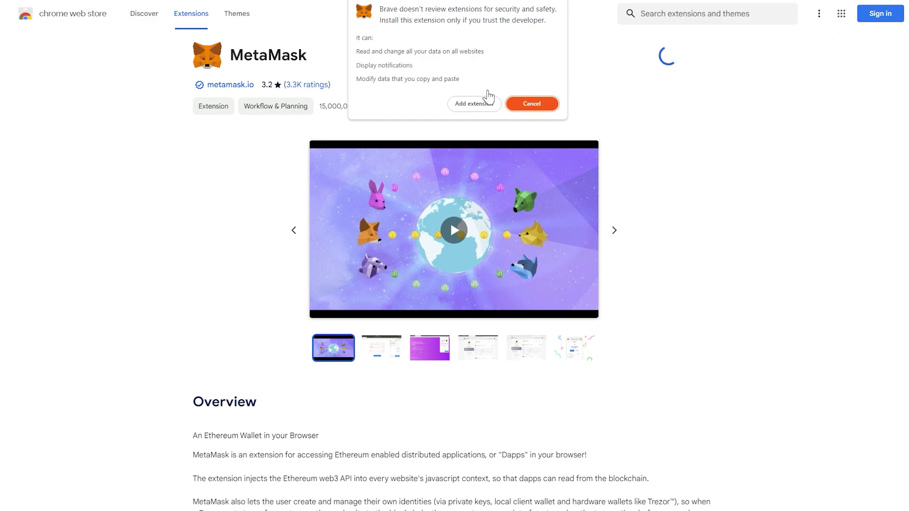
{"action": "left_click", "coordinate": [469, 106]}
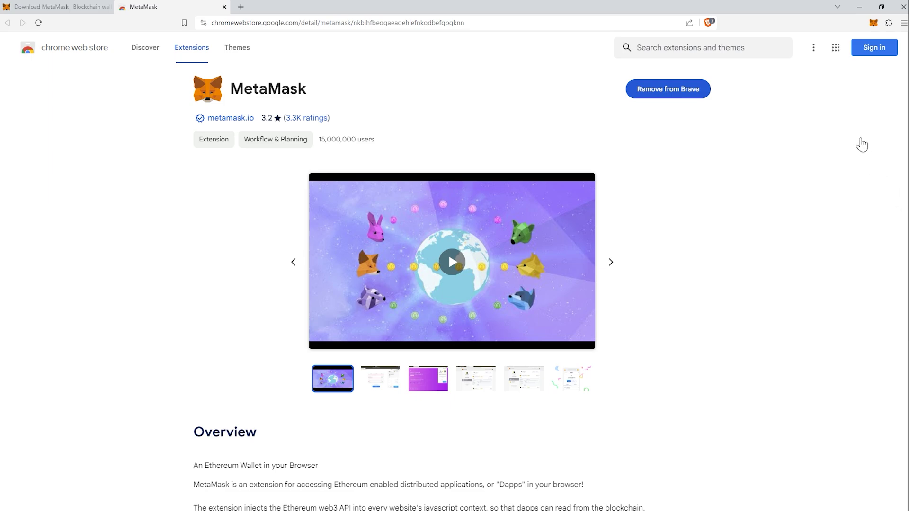
Agree to MetaMask's terms of use, choose to create a new wallet, and accept anonymized usage-data sharing
{"action": "left_click", "coordinate": [874, 24]}
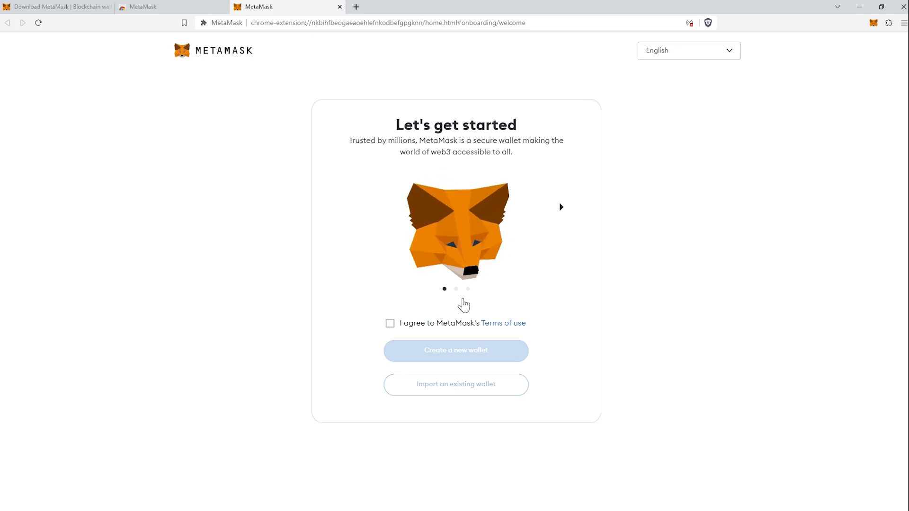
{"action": "left_click", "coordinate": [390, 323]}
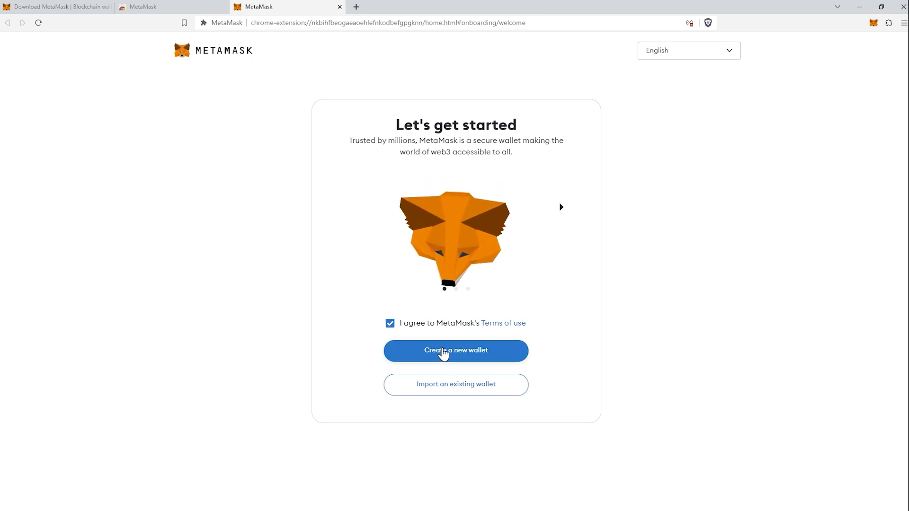
{"action": "left_click", "coordinate": [438, 351]}
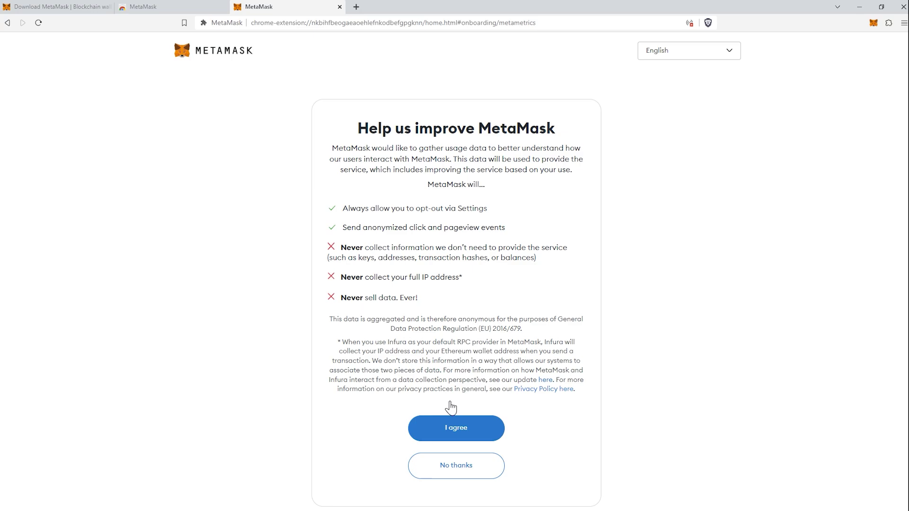
{"action": "left_click", "coordinate": [451, 429]}
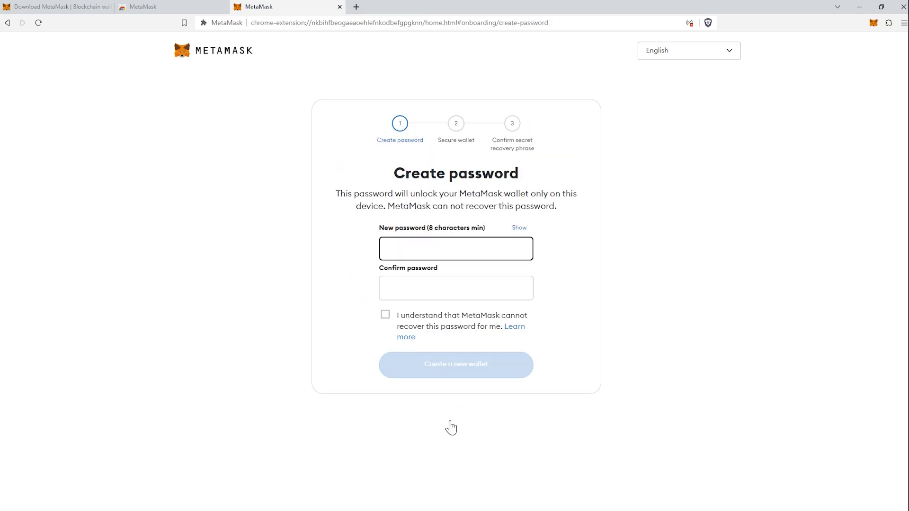
Paste the new wallet password into both fields and acknowledge it cannot be recovered
{"action": "key", "text": "ctrl+v"}
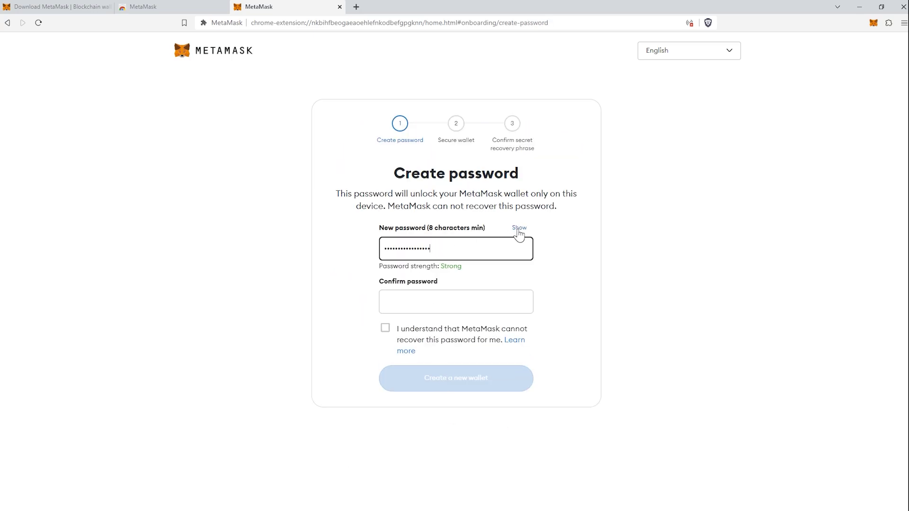
{"action": "left_click", "coordinate": [520, 227]}
{"action": "left_click", "coordinate": [451, 297]}
{"action": "key", "text": "ctrl+v"}
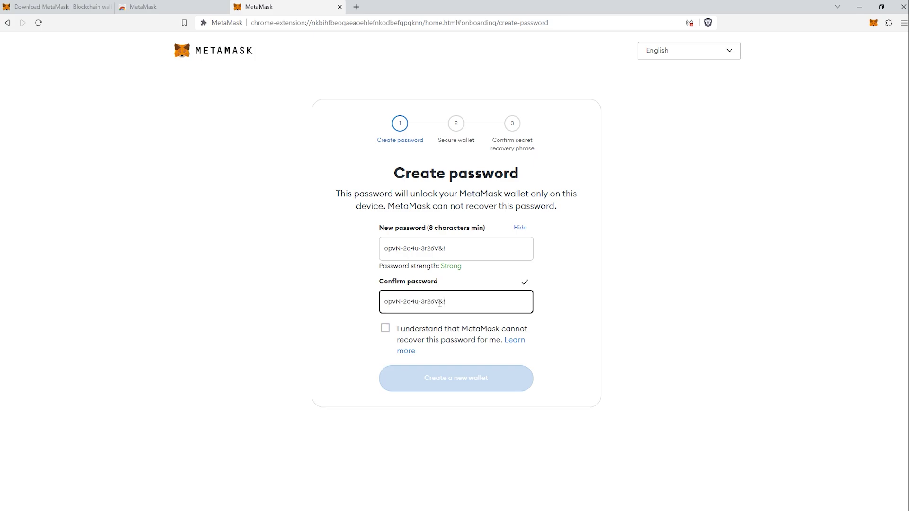
{"action": "left_click", "coordinate": [385, 329]}
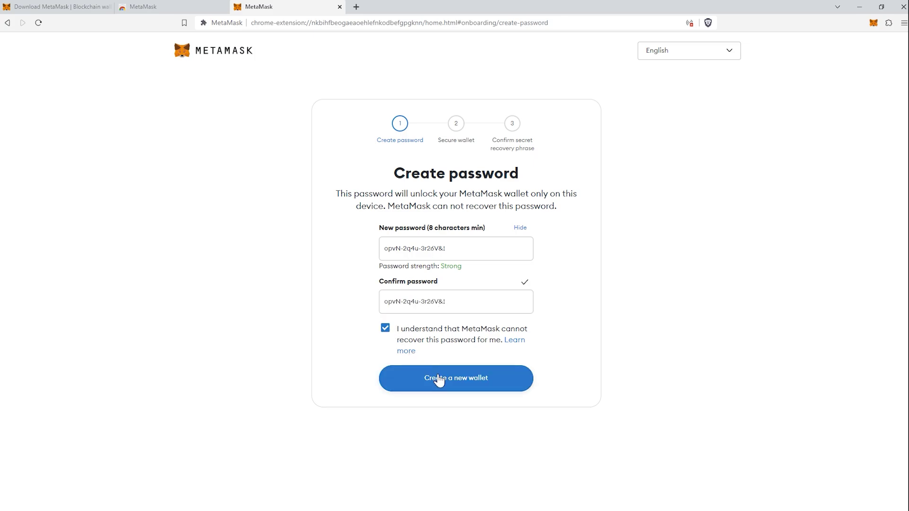
Create the wallet, secure it now, then reveal and copy its 12-word Secret Recovery Phrase
{"action": "left_click", "coordinate": [456, 378]}
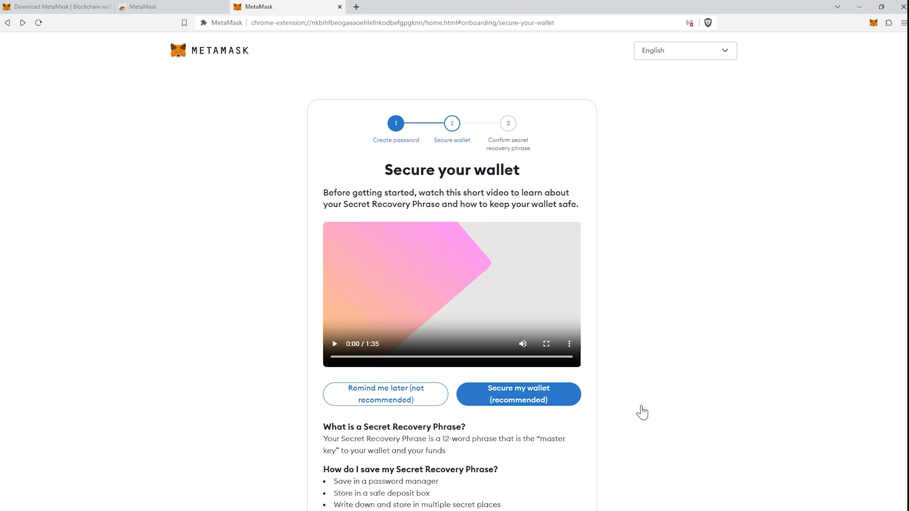
{"action": "left_click", "coordinate": [516, 398]}
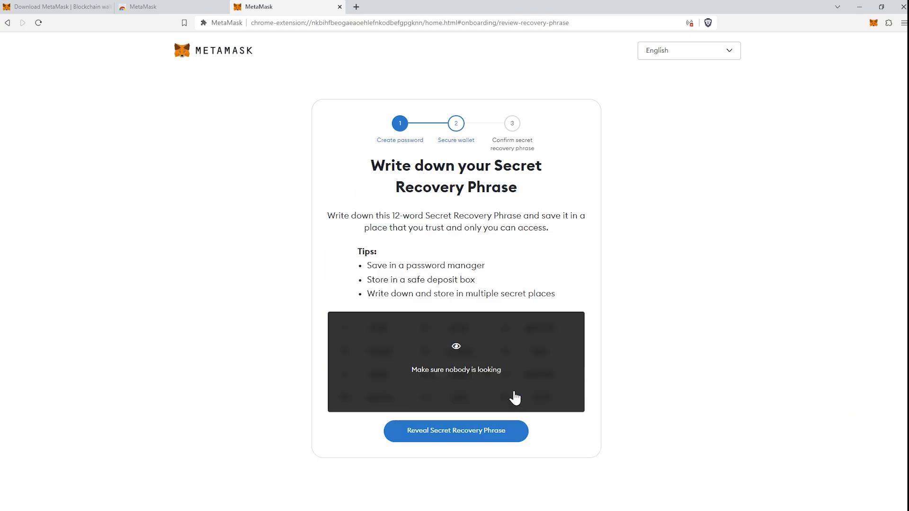
{"action": "left_click", "coordinate": [476, 436]}
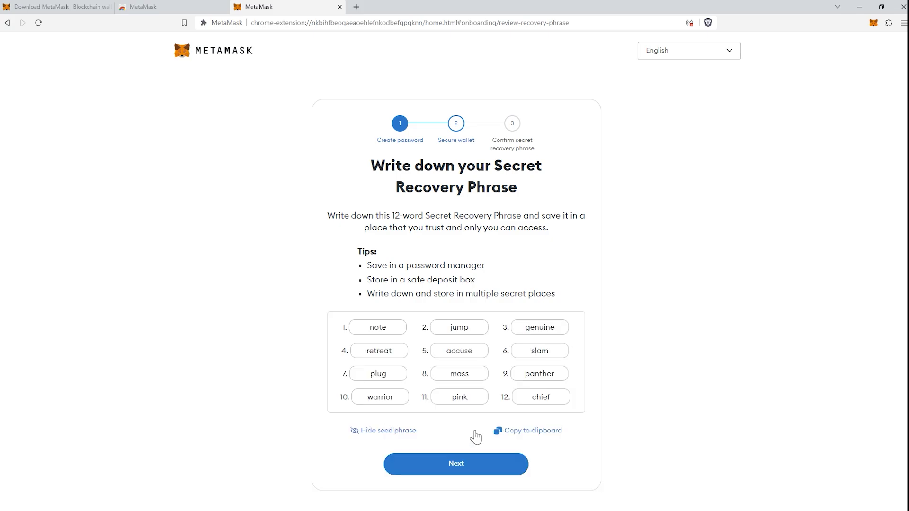
{"action": "left_click", "coordinate": [508, 437]}
Fill in recovery phrase words 4, 3 and 8, then confirm the phrase
{"action": "left_click", "coordinate": [460, 464]}
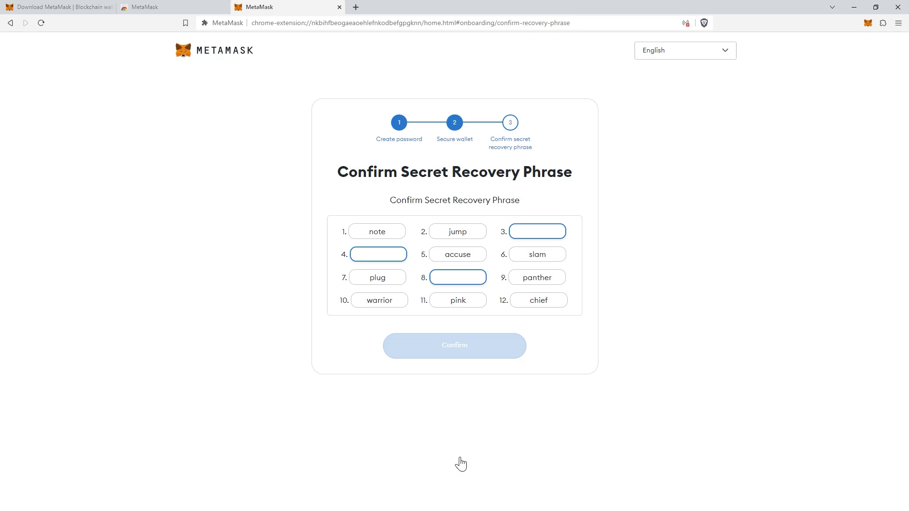
{"action": "left_click", "coordinate": [377, 253]}
{"action": "type", "text": "ret"}
{"action": "type", "text": "reat"}
{"action": "left_click", "coordinate": [522, 234]}
{"action": "type", "text": "genuine"}
{"action": "left_click", "coordinate": [461, 276]}
{"action": "type", "text": "mass"}
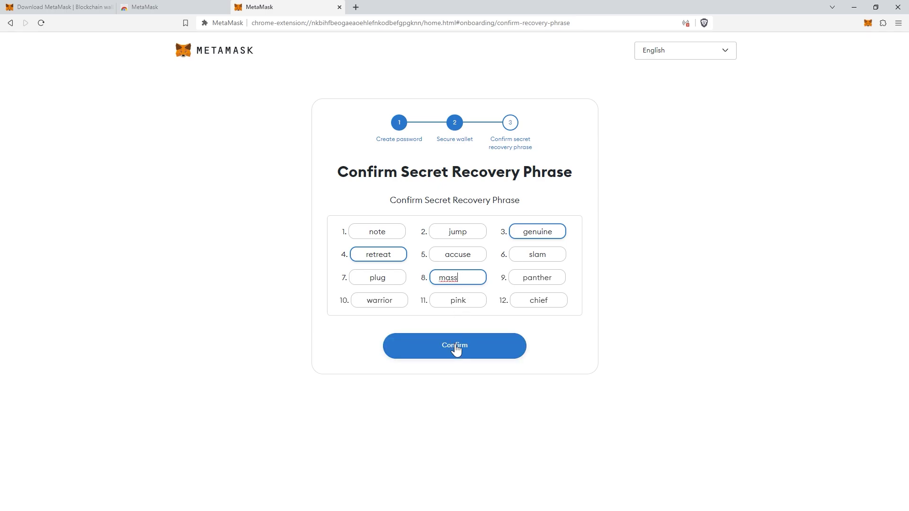
{"action": "left_click", "coordinate": [456, 349]}
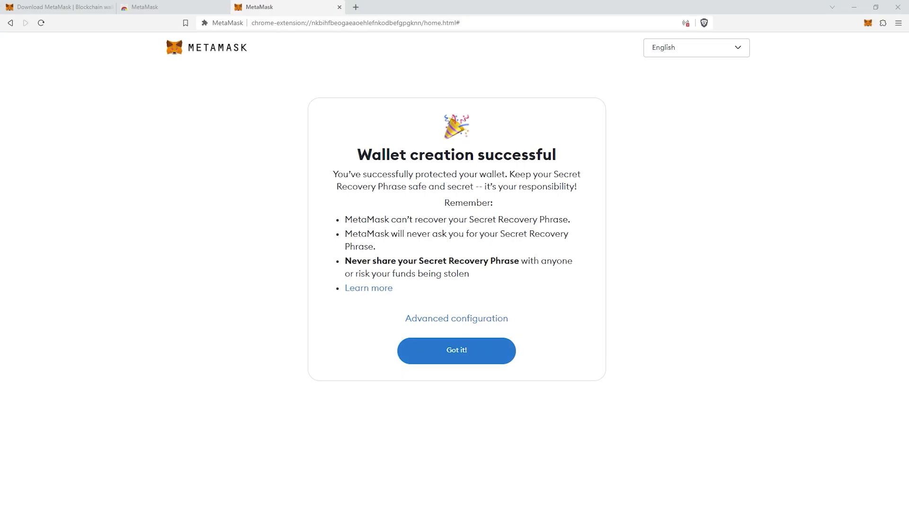
Acknowledge wallet creation, step through the install tips, and dismiss the What's new notice
{"action": "left_click", "coordinate": [473, 357]}
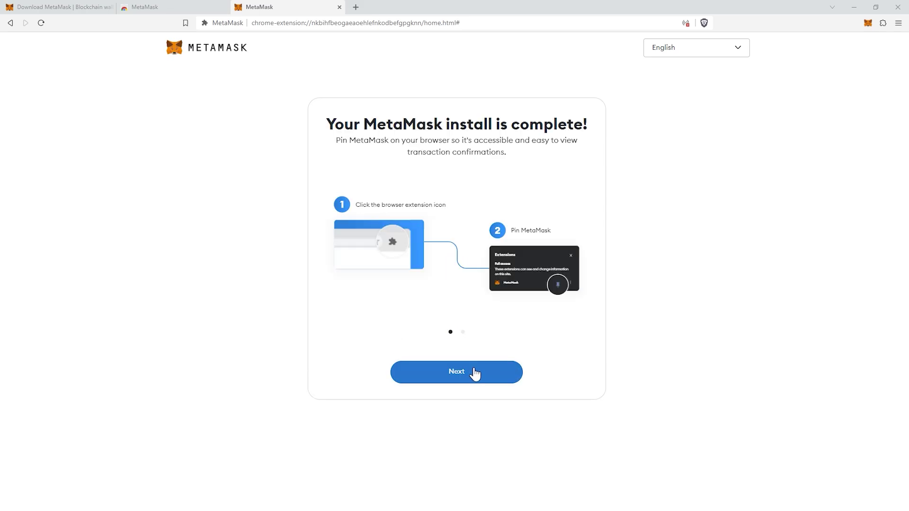
{"action": "left_click", "coordinate": [475, 376]}
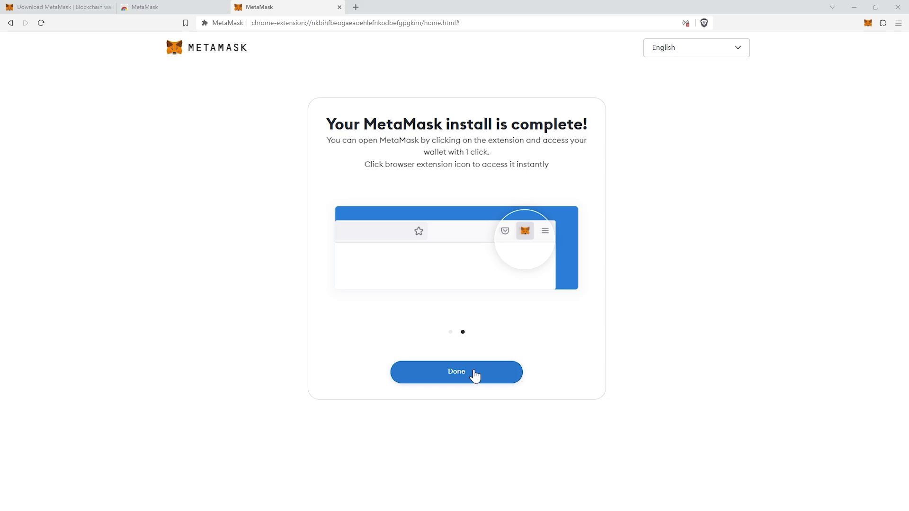
{"action": "left_click", "coordinate": [475, 376]}
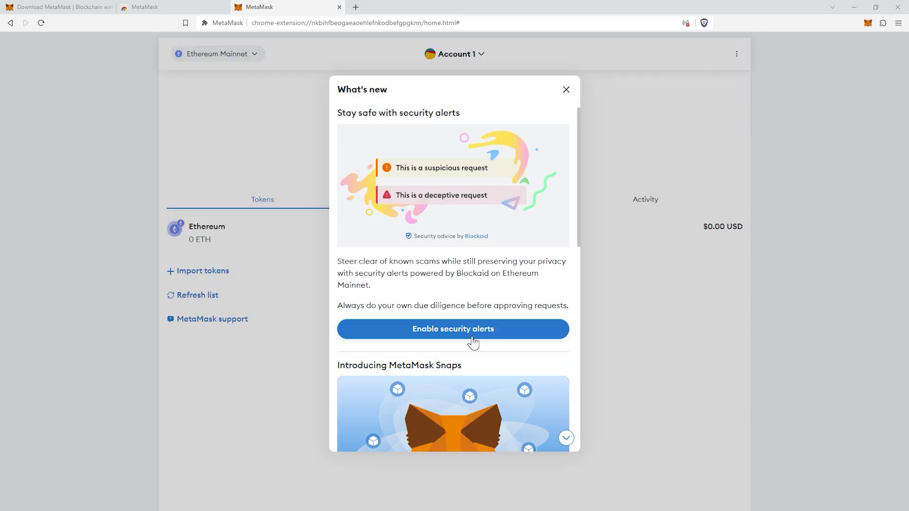
{"action": "left_click", "coordinate": [565, 90]}
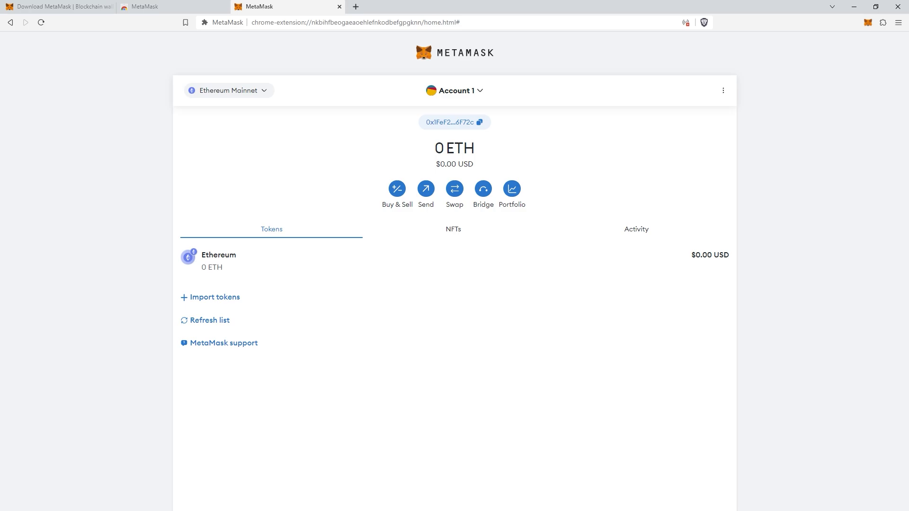
Lock the wallet with Lock MetaMask from the extension popup's account options menu
{"action": "left_click", "coordinate": [867, 23]}
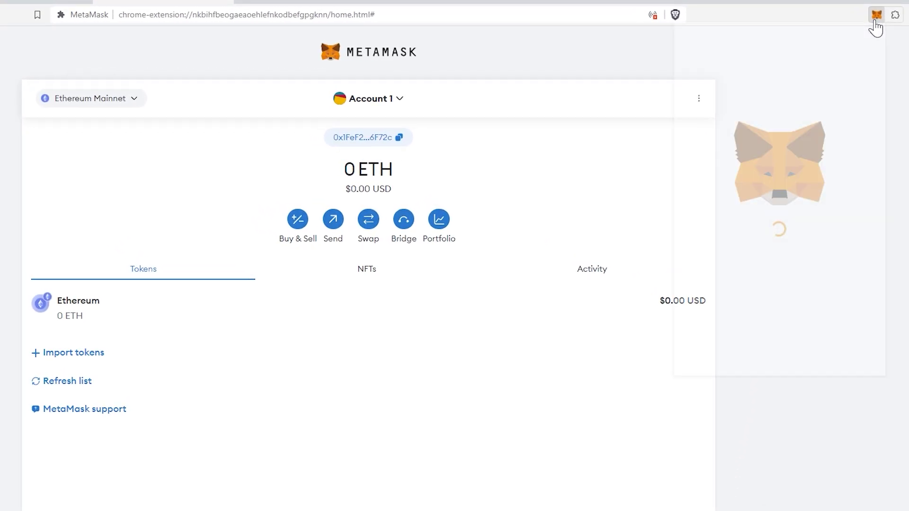
{"action": "left_click", "coordinate": [868, 41]}
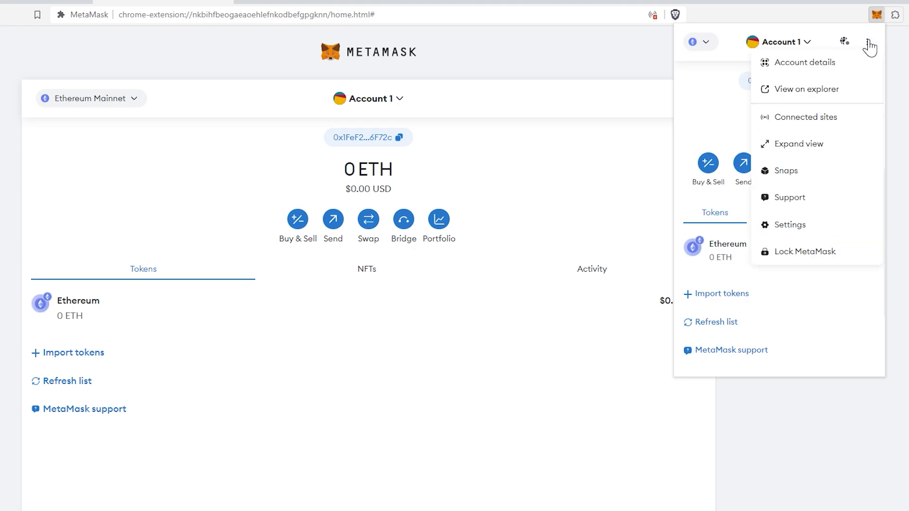
{"action": "left_click", "coordinate": [822, 257]}
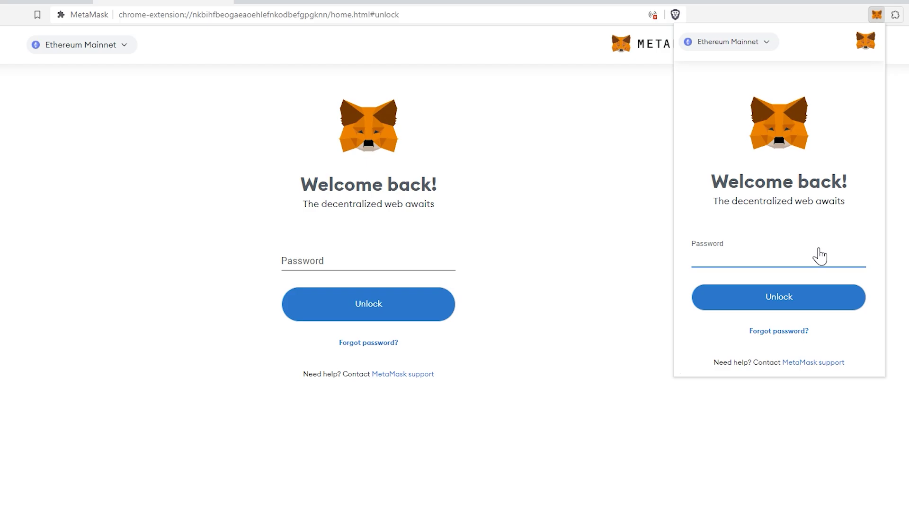